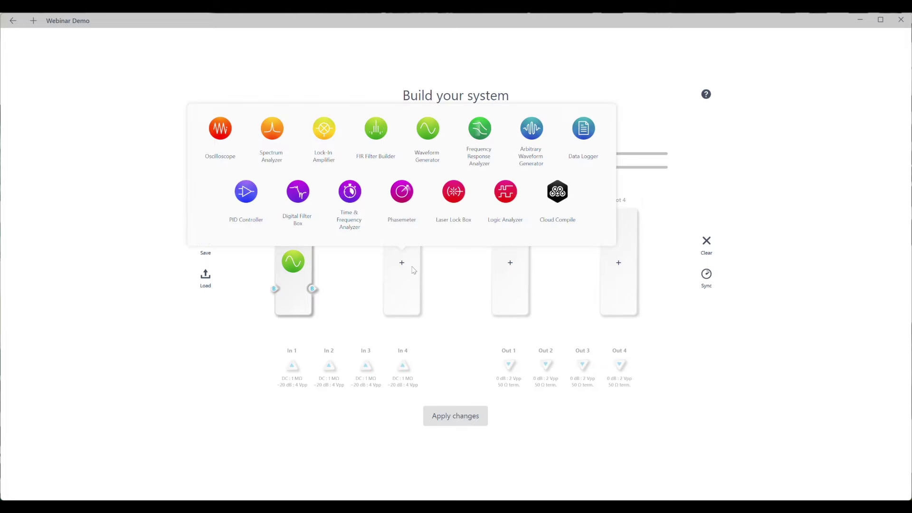
Put the Time & Frequency Analyzer in Slot 2, apply the configuration, and enter the Waveform Generator
click(354, 219)
click(459, 417)
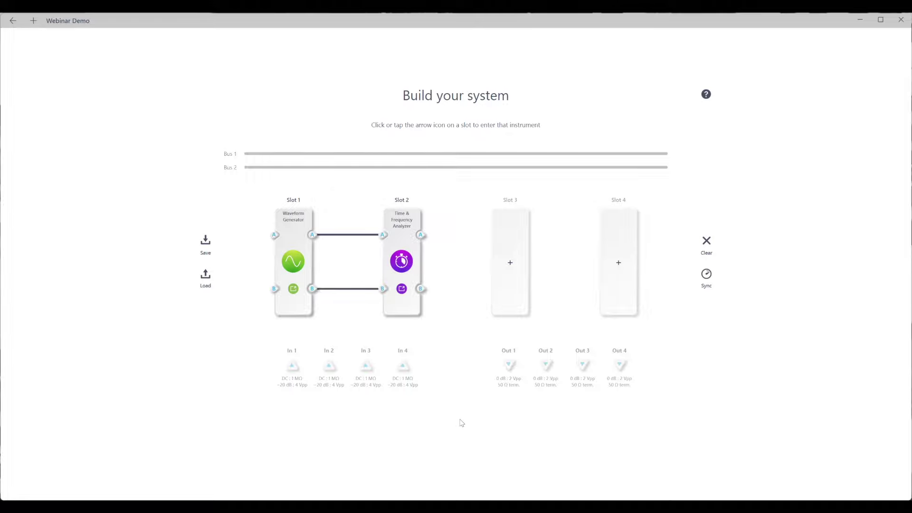
click(294, 289)
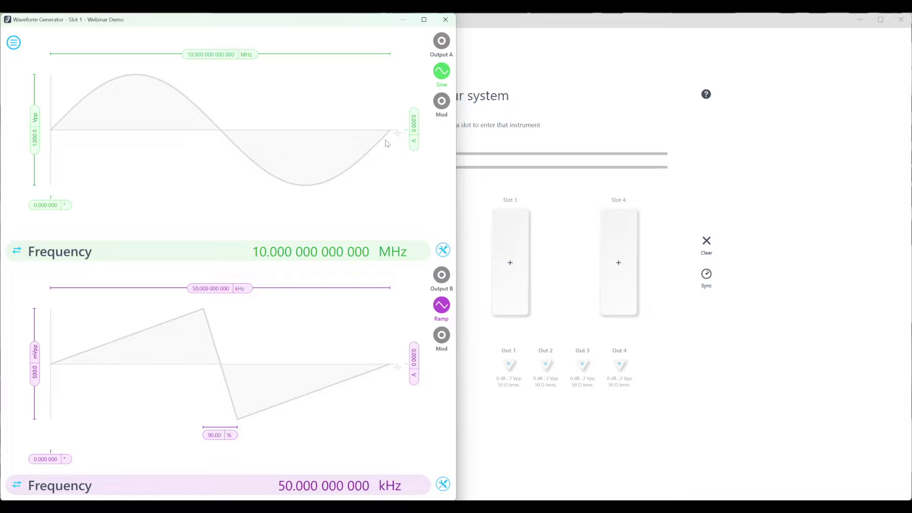
Make channel A a square wave and switch on Output A
click(442, 72)
click(287, 76)
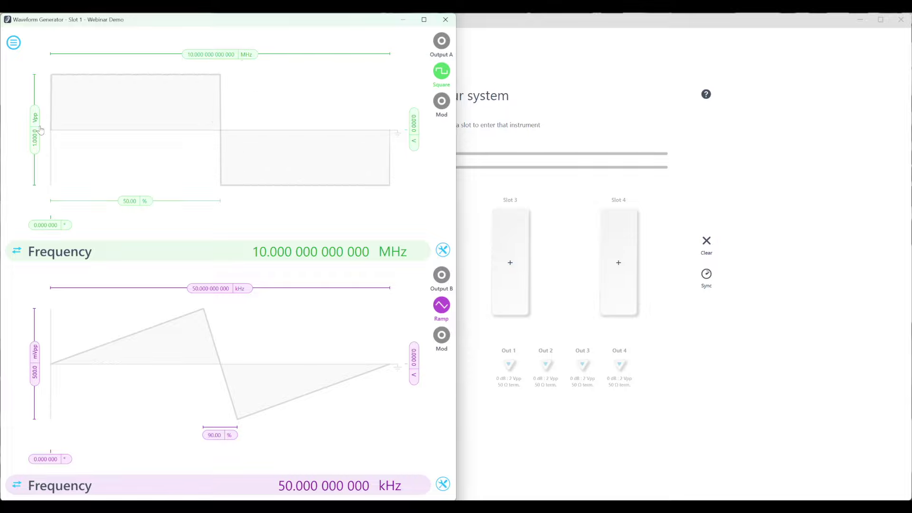
click(441, 56)
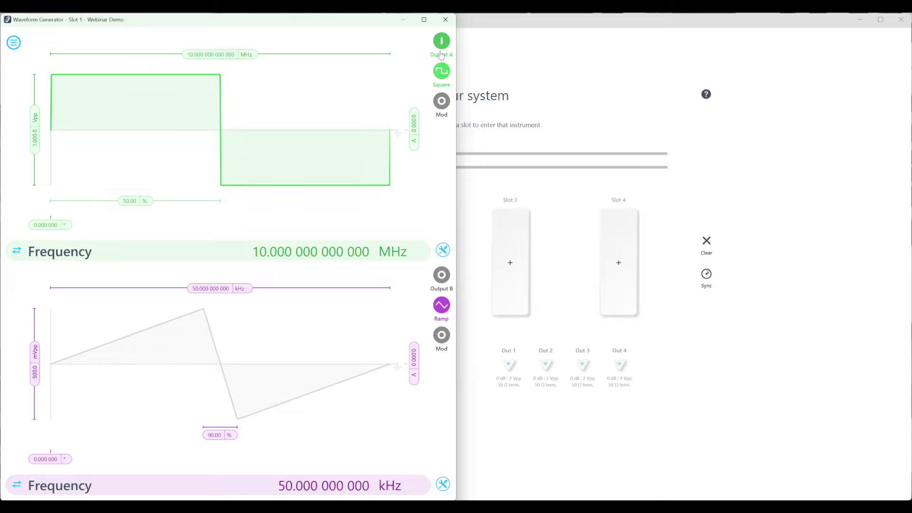
Toggle channel A between period and frequency readouts, then return to the system builder and reopen the analyzer
click(210, 54)
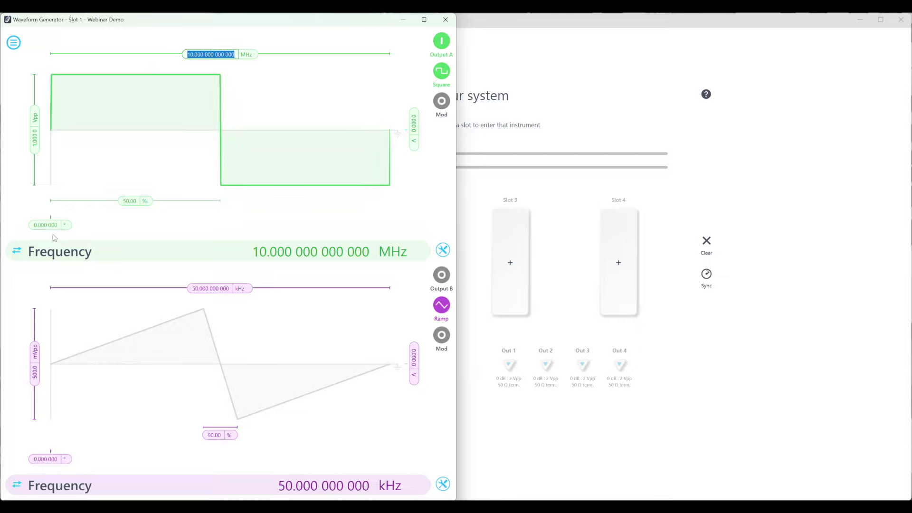
click(16, 250)
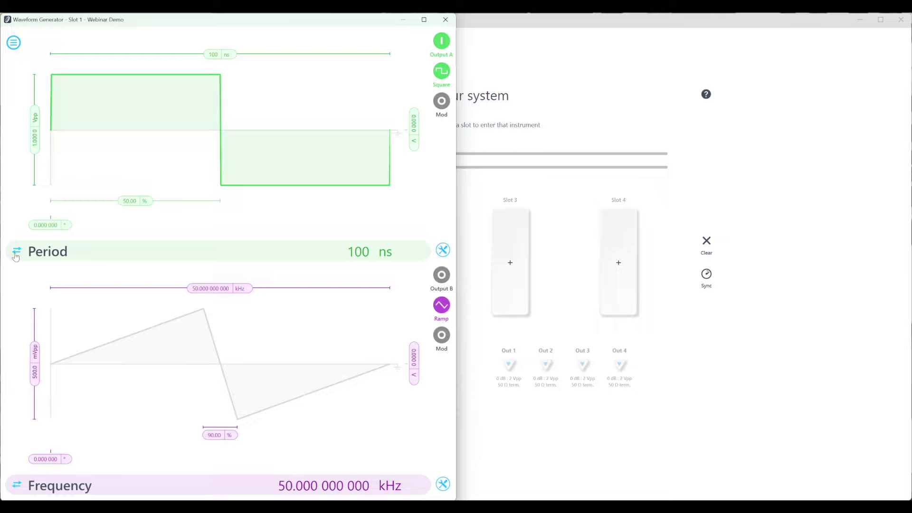
click(16, 251)
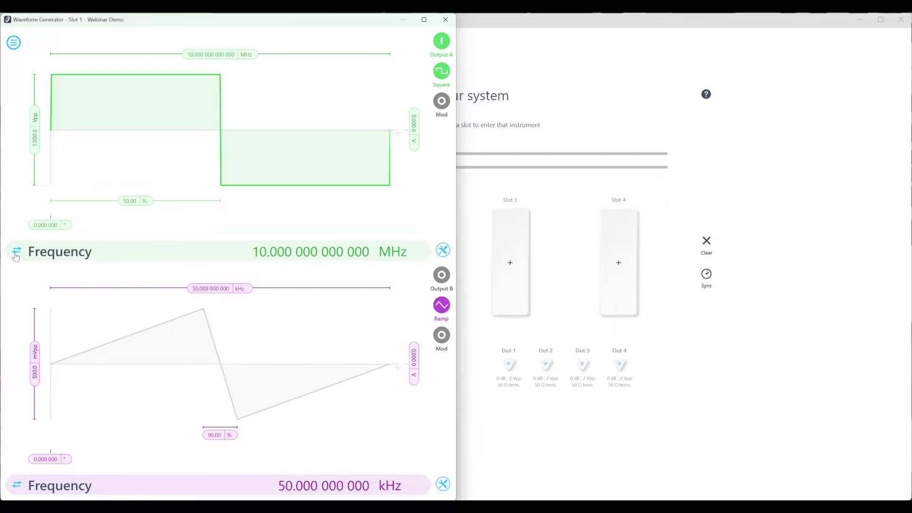
click(513, 416)
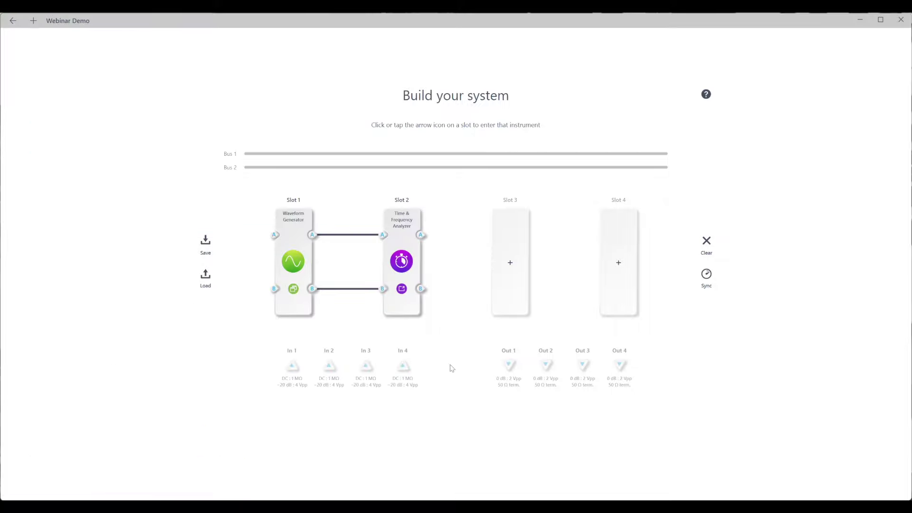
click(402, 289)
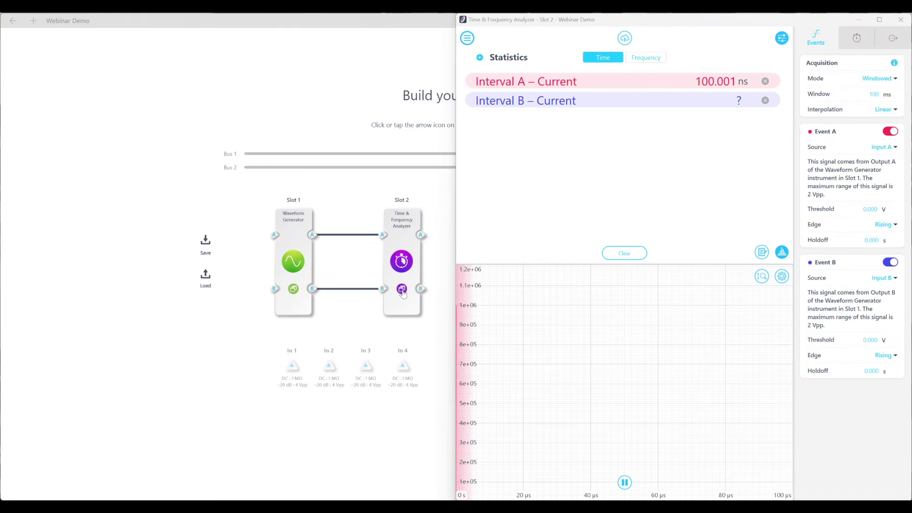
Show the Waveform Generator beside the analyzer and keep Event A on rising edges
click(624, 324)
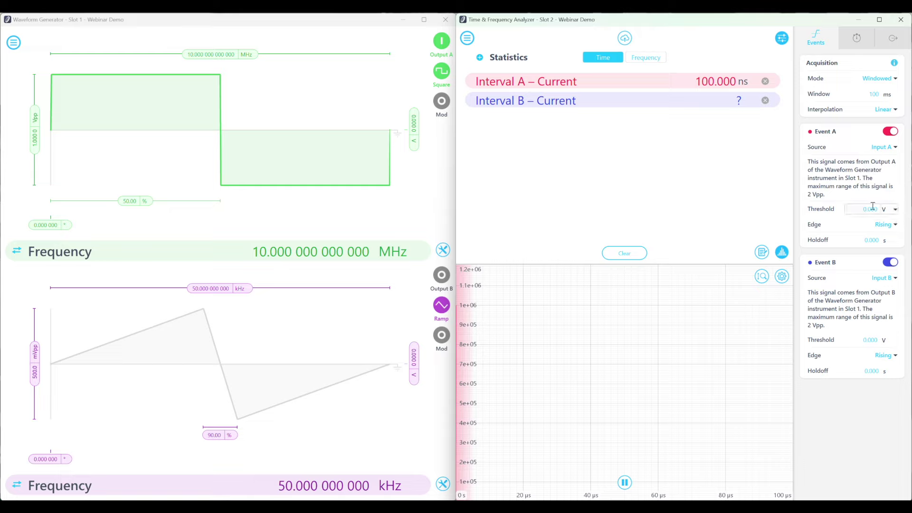
click(883, 224)
click(885, 236)
Keep Input A as Event A's source and Windowed acquisition mode, then switch off Interval B
click(882, 146)
click(892, 162)
click(878, 79)
click(876, 88)
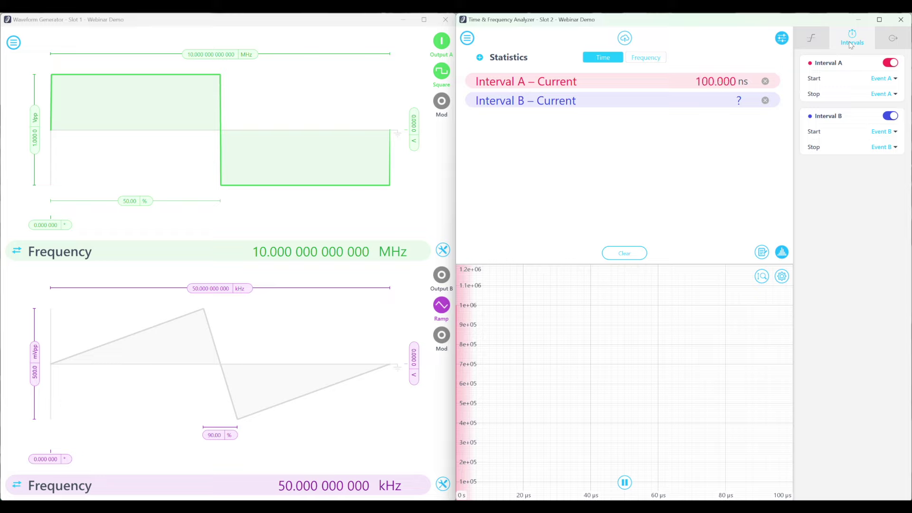
click(893, 116)
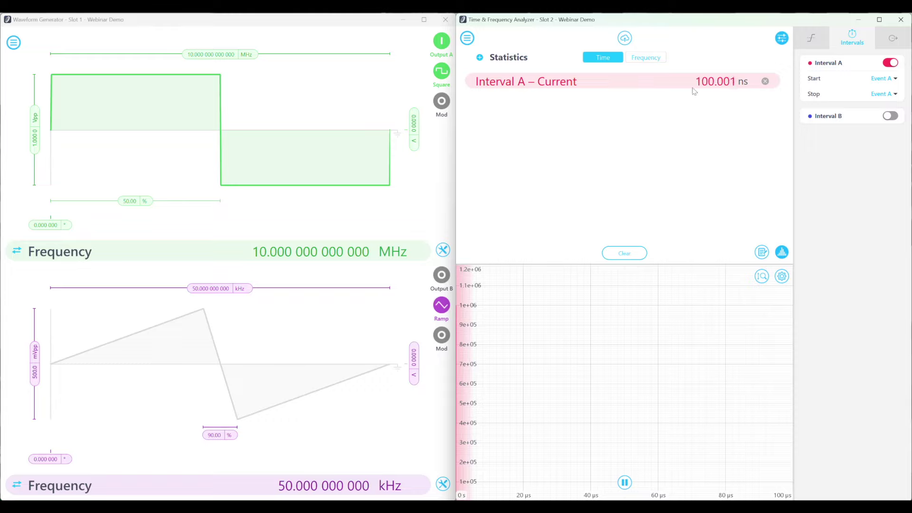
Show Interval A as frequency and add Mean, Minimum and Maximum statistics rows
click(659, 58)
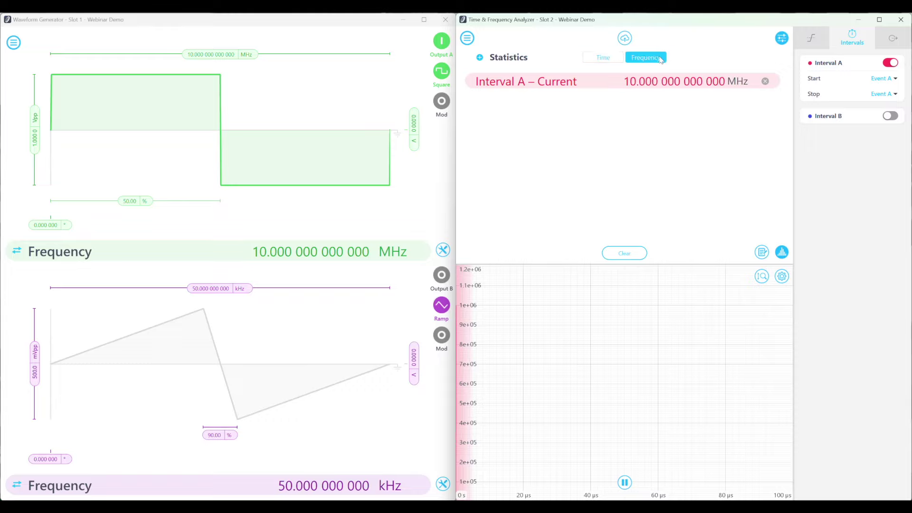
click(480, 58)
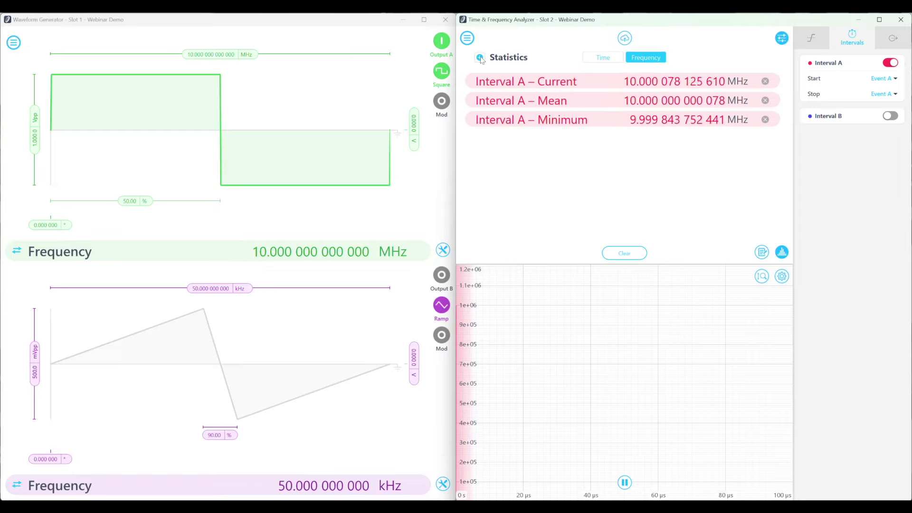
click(480, 58)
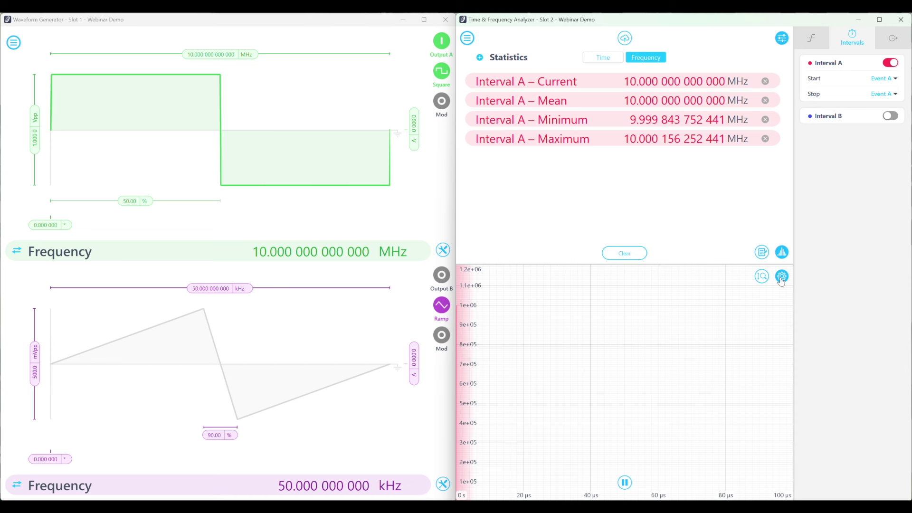
Autoset the histogram start/stop range around the 10 MHz square-wave measurement
click(782, 277)
click(736, 315)
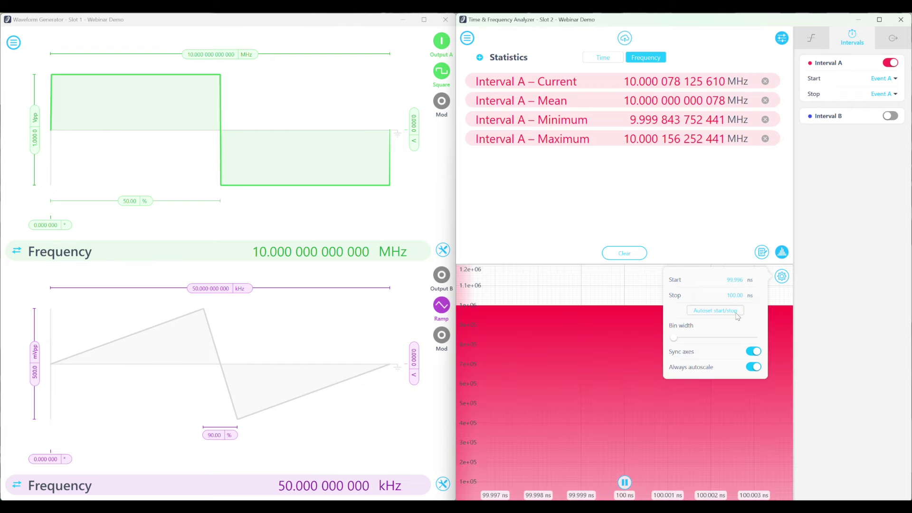
click(782, 277)
click(782, 277)
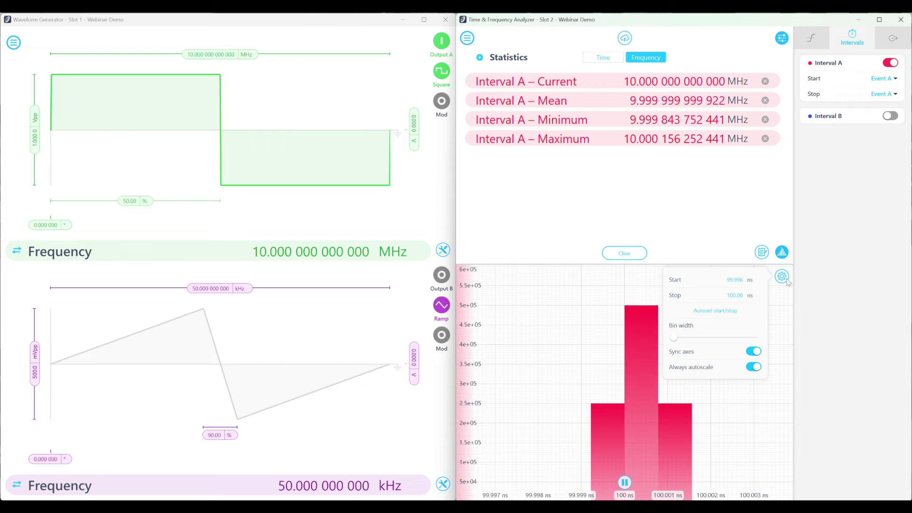
click(789, 308)
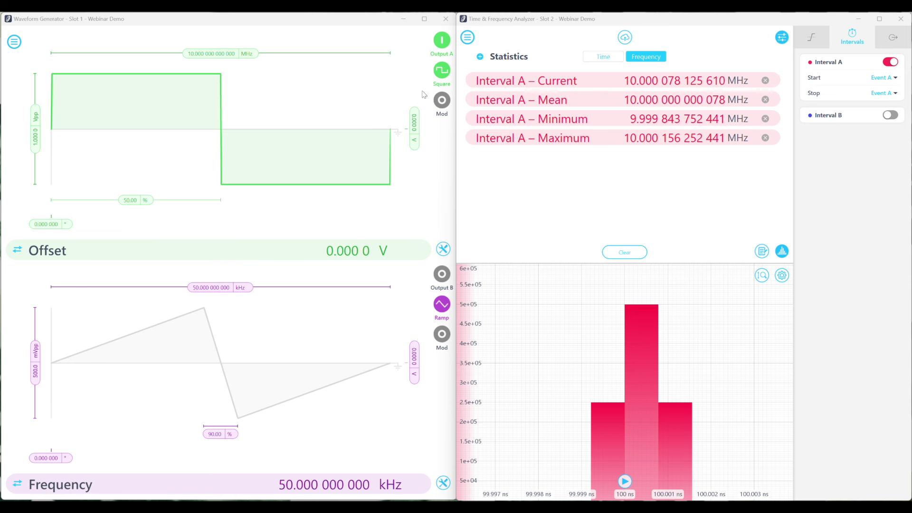
click(442, 71)
Make Output A a 10 kHz pulse with a 50 µs pulse width
click(348, 77)
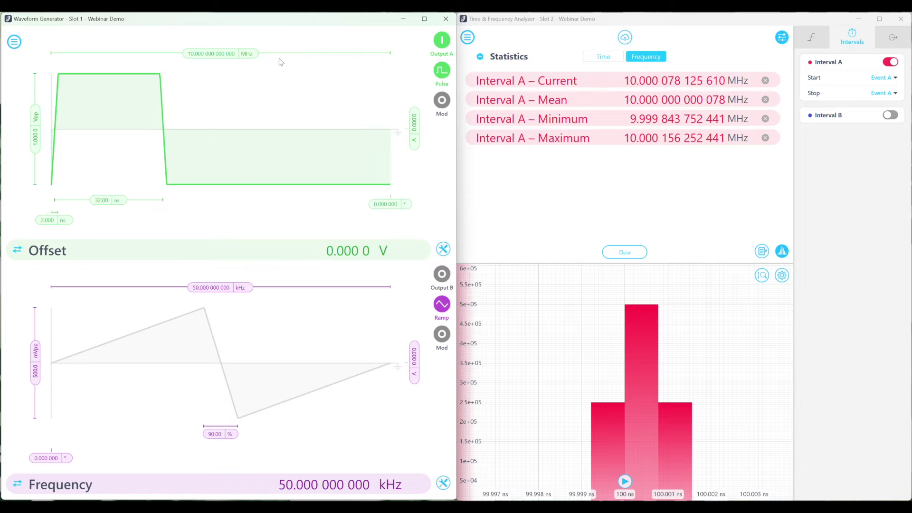
click(248, 54)
click(252, 77)
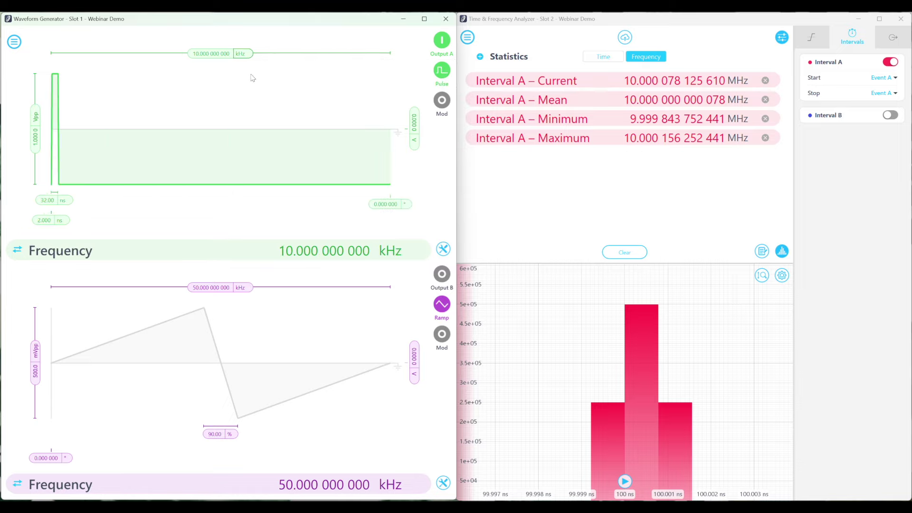
click(51, 200)
text(50)
click(62, 200)
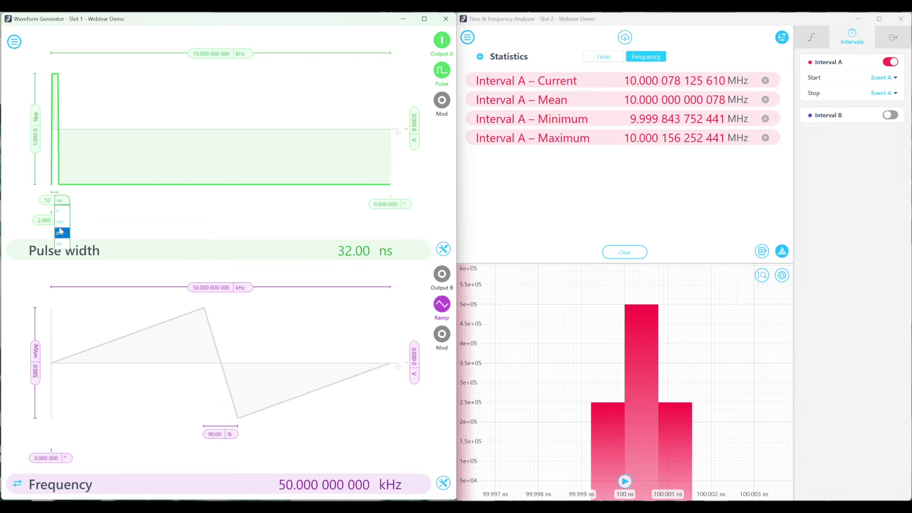
click(60, 232)
Set the pulse edge time to 10 µs and Output A's offset to 500 mV
click(50, 221)
text(10)
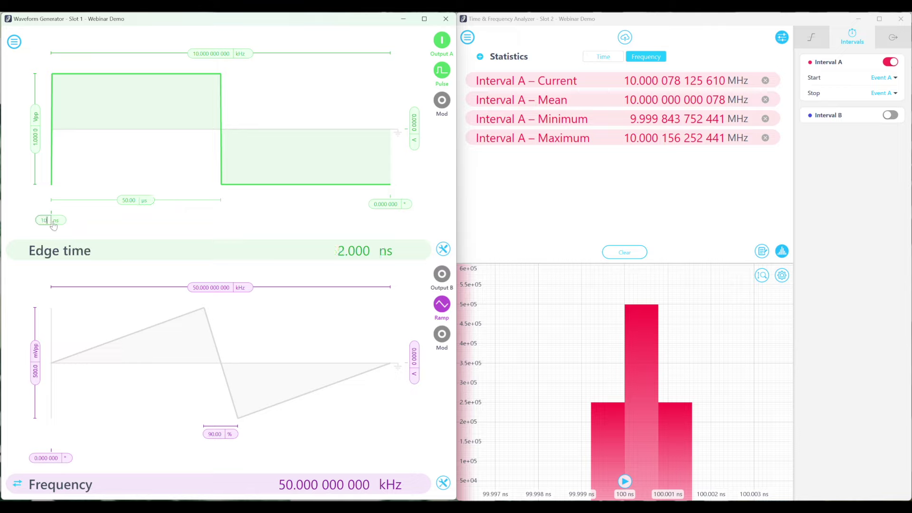
click(56, 221)
click(57, 253)
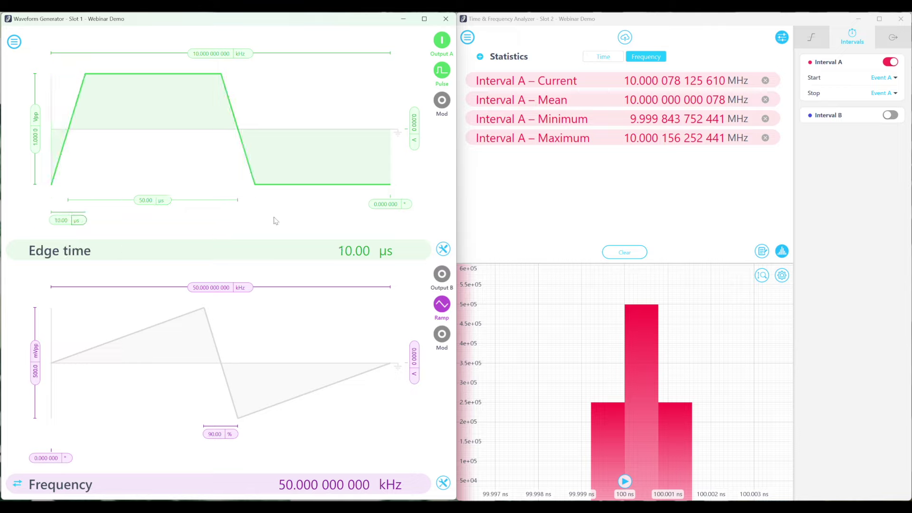
click(412, 128)
text(500)
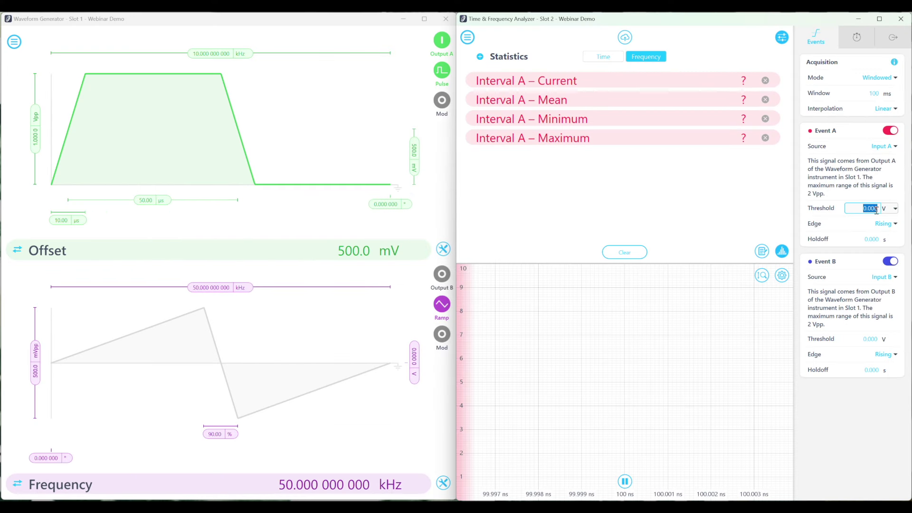
Set Event A's threshold to 100 mV and take Event B from Input A
text(100)
click(893, 209)
click(895, 231)
click(893, 279)
click(883, 288)
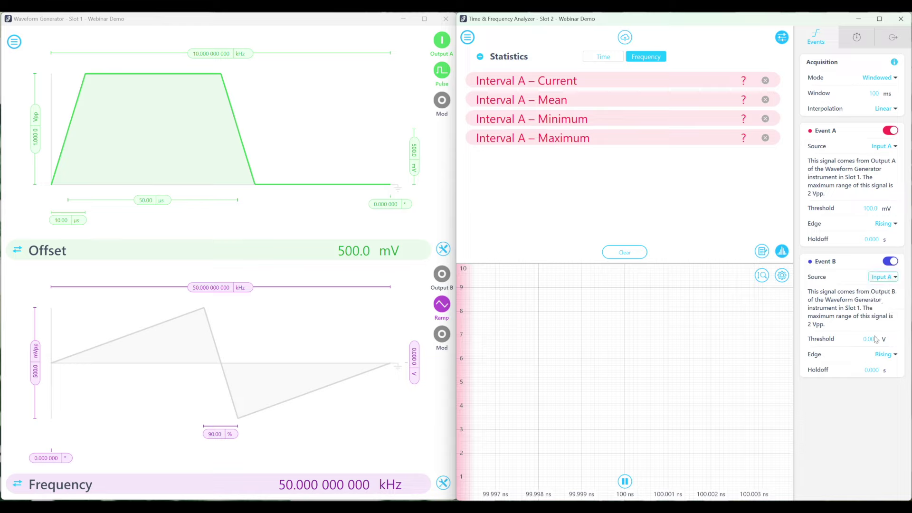
Give Event B a 900 mV threshold on the rising edge
click(873, 340)
text(900)
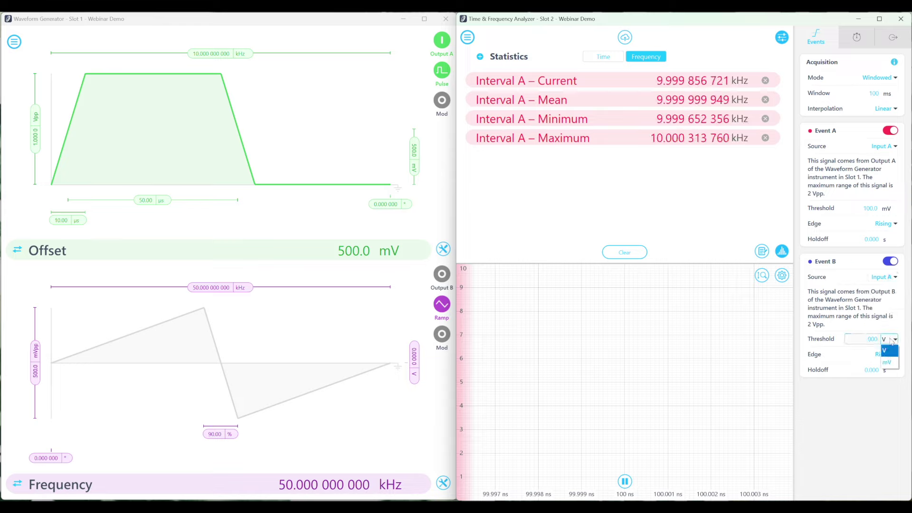
click(894, 339)
click(890, 363)
click(887, 355)
click(885, 363)
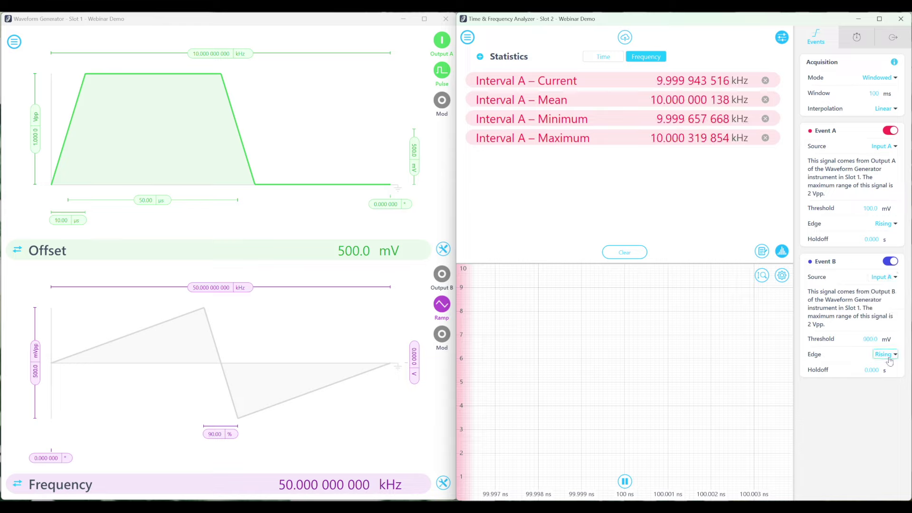
End Interval A at Event B and autoset the histogram around the ~8 µs rise time
click(857, 38)
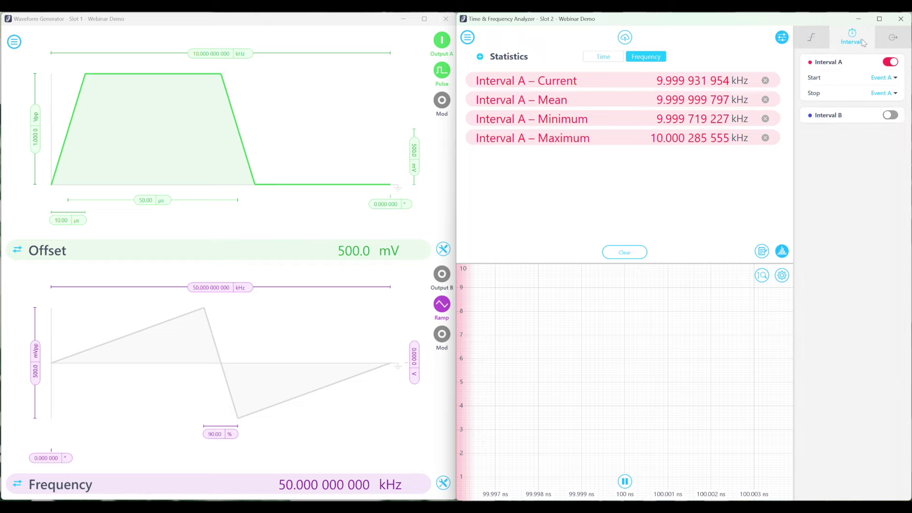
click(890, 117)
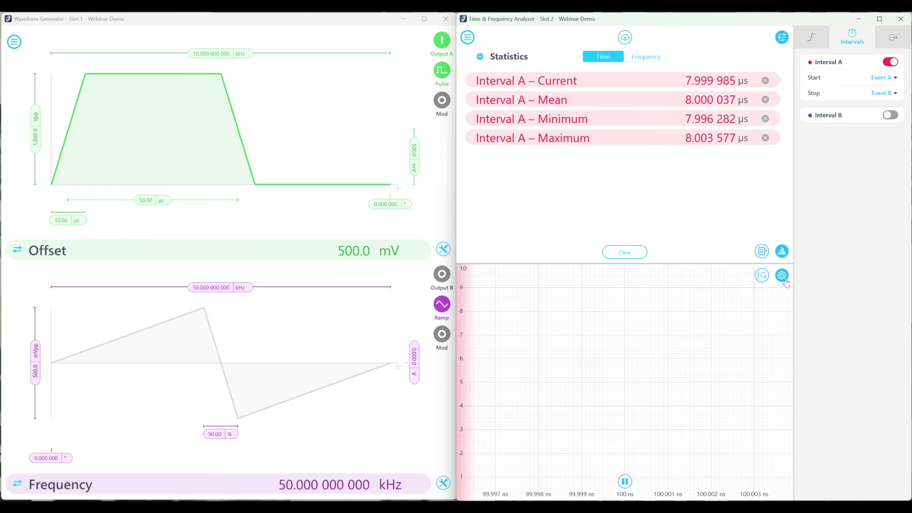
click(737, 310)
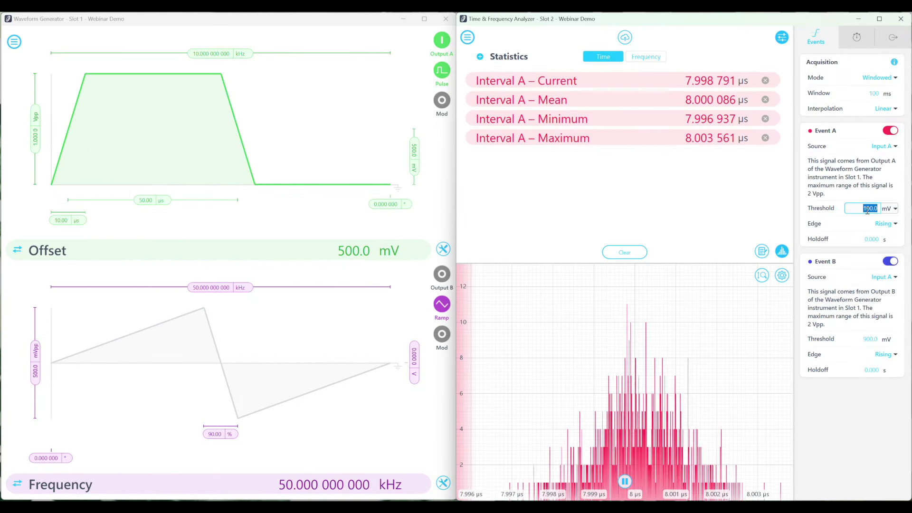
Commit 500 mV thresholds, trigger Event B on falling edges, and refit the histogram around 50 µs
key(Return)
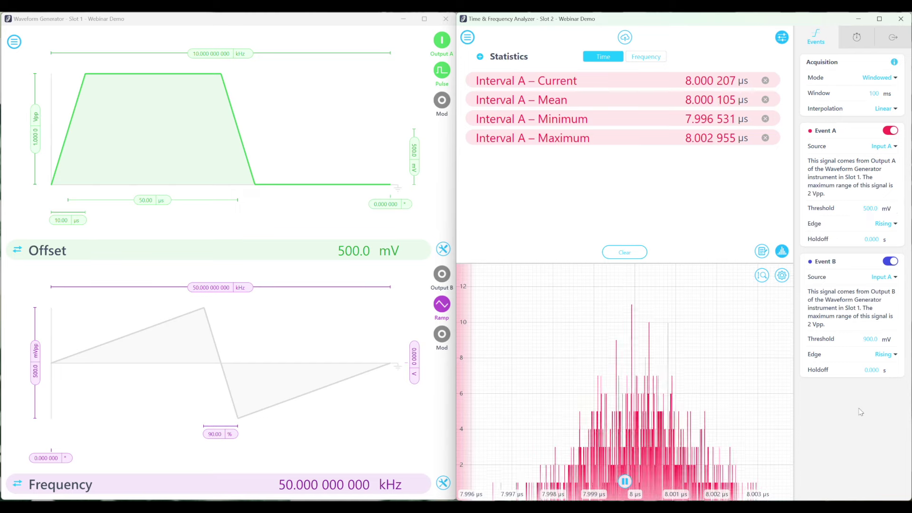
click(869, 339)
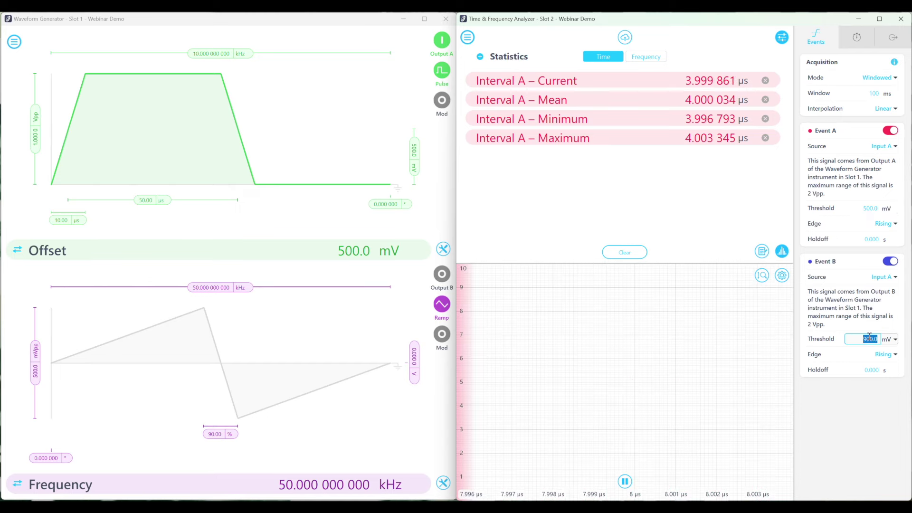
click(888, 355)
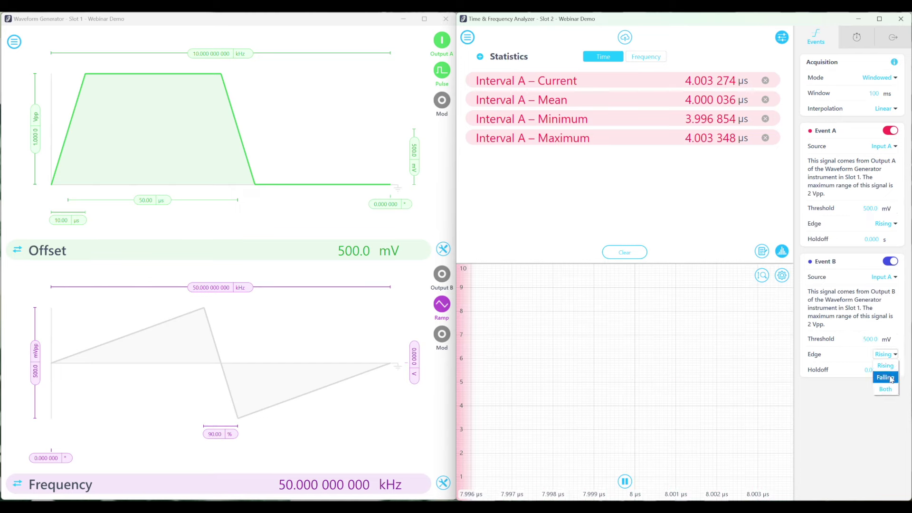
click(886, 378)
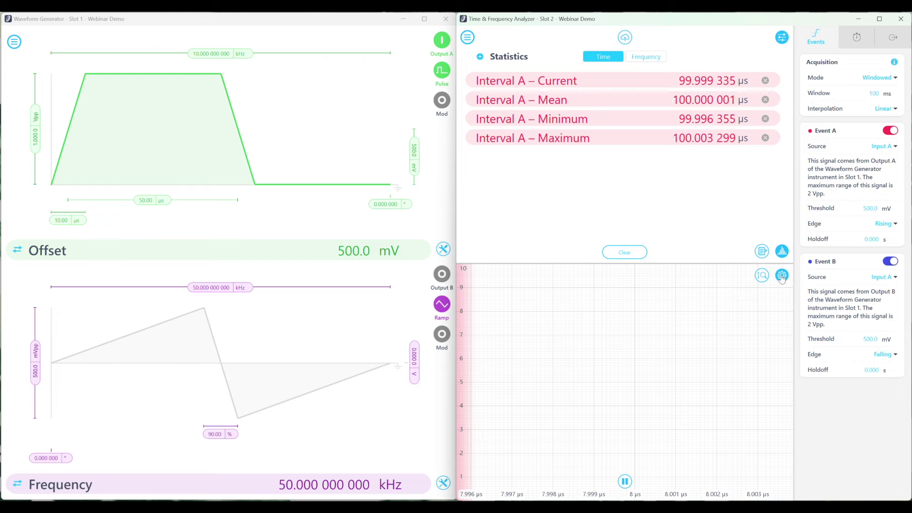
click(736, 310)
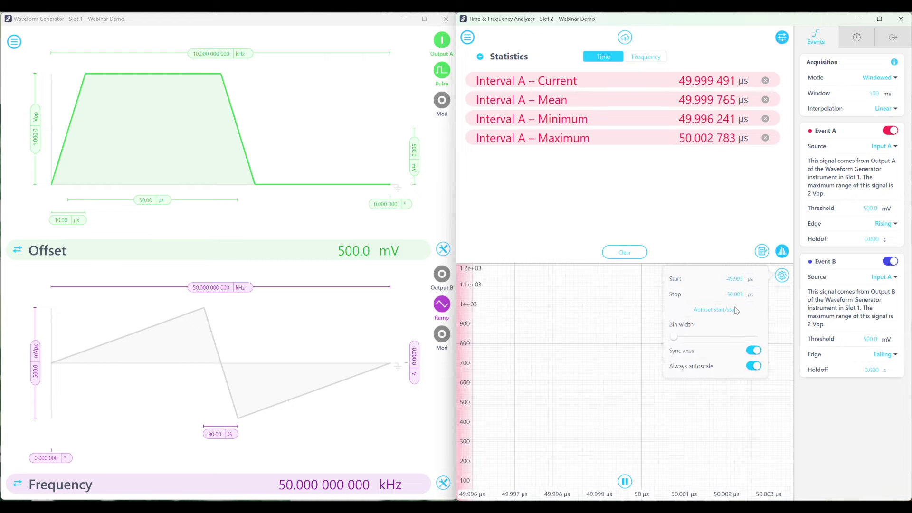